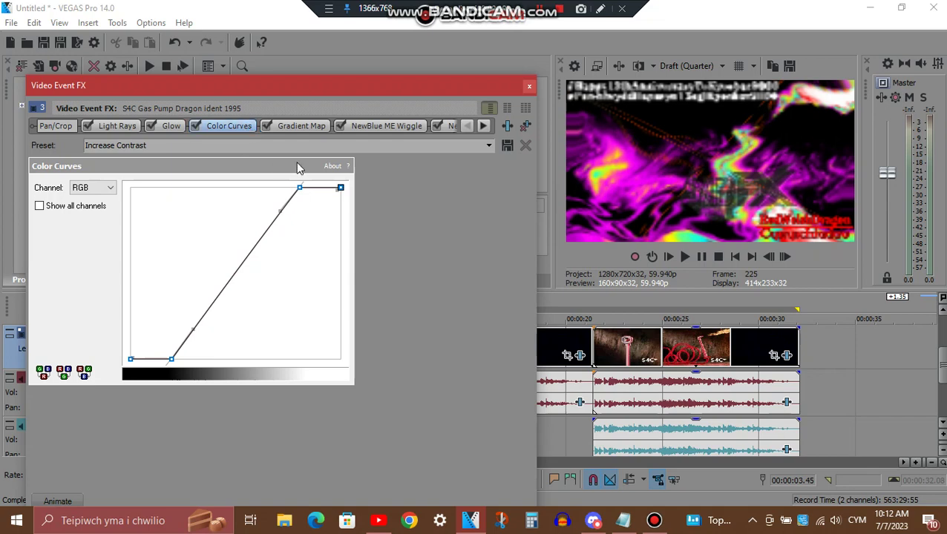
Examine the color of every control point in the first clip's Gradient Map video effect
left_click(317, 125)
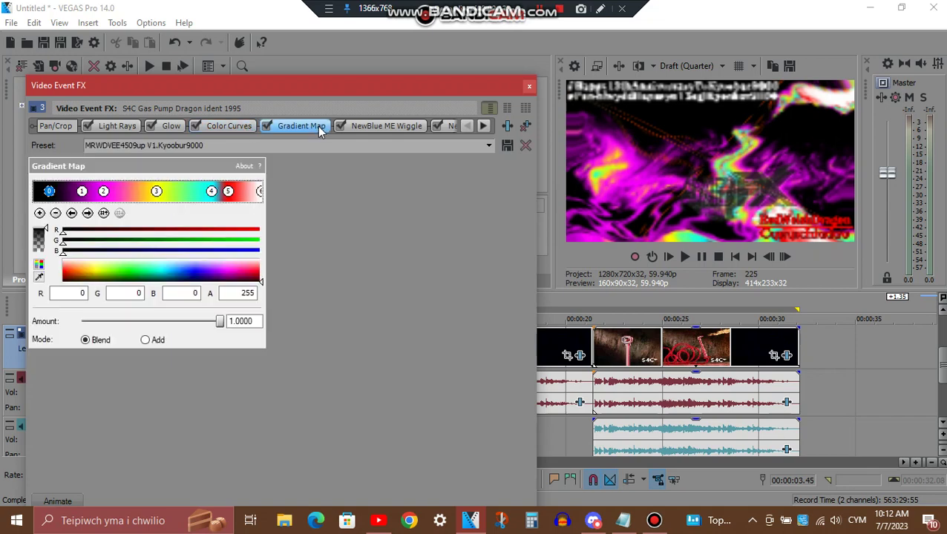
left_click(88, 213)
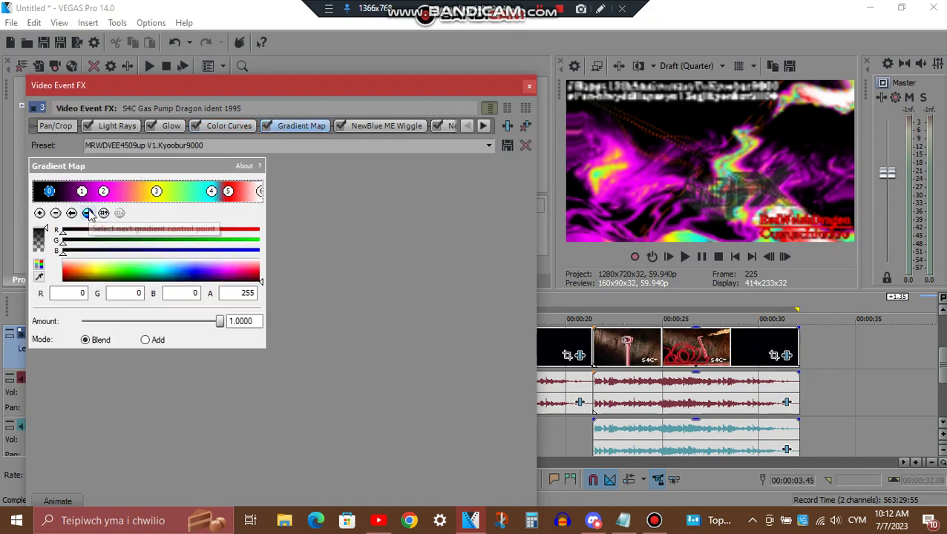
left_click(87, 213)
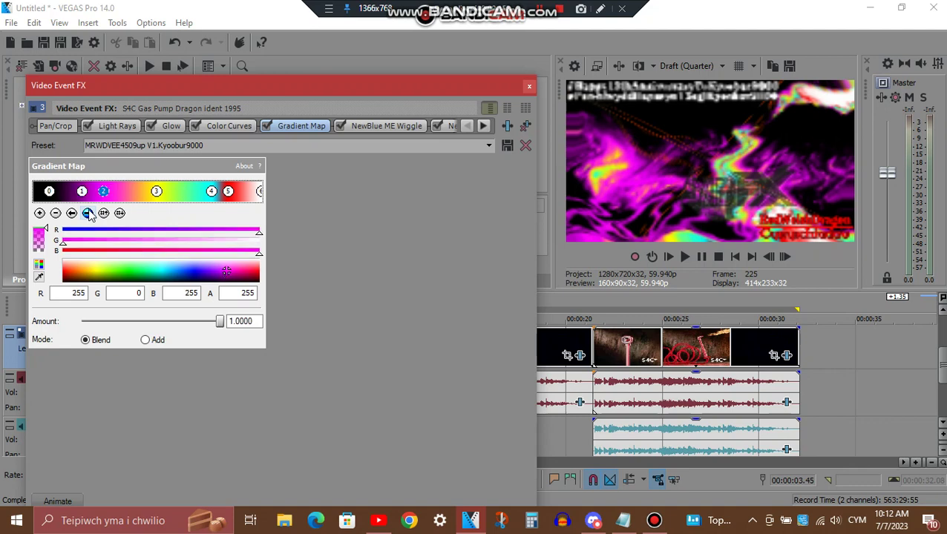
left_click(87, 213)
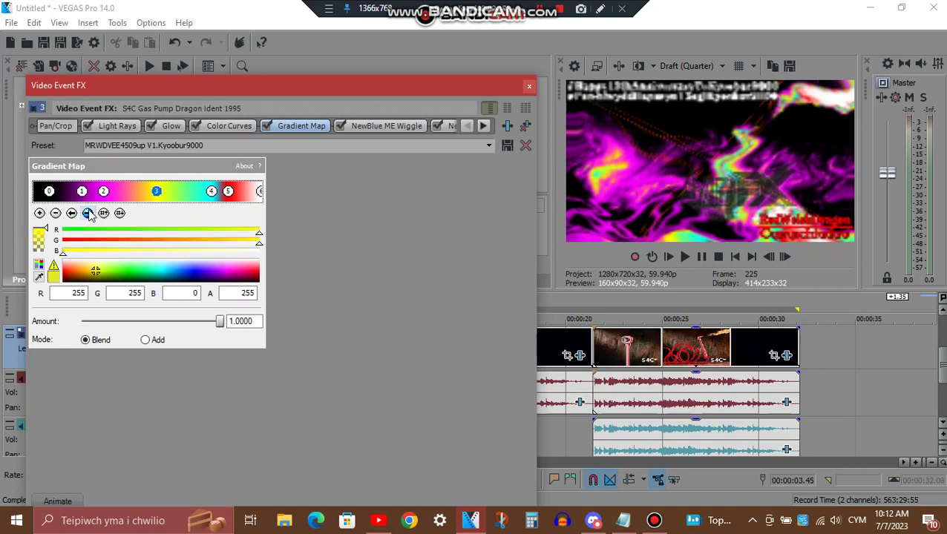
left_click(88, 213)
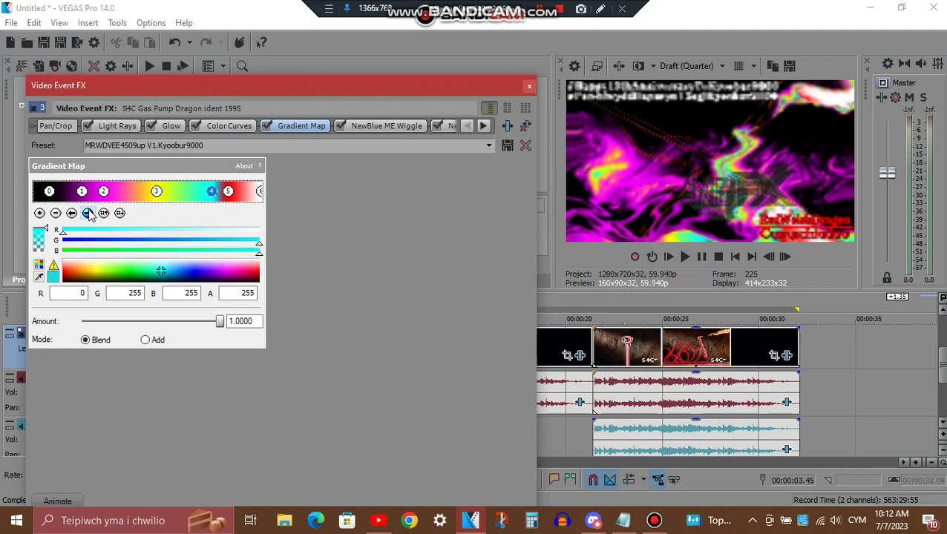
left_click(88, 213)
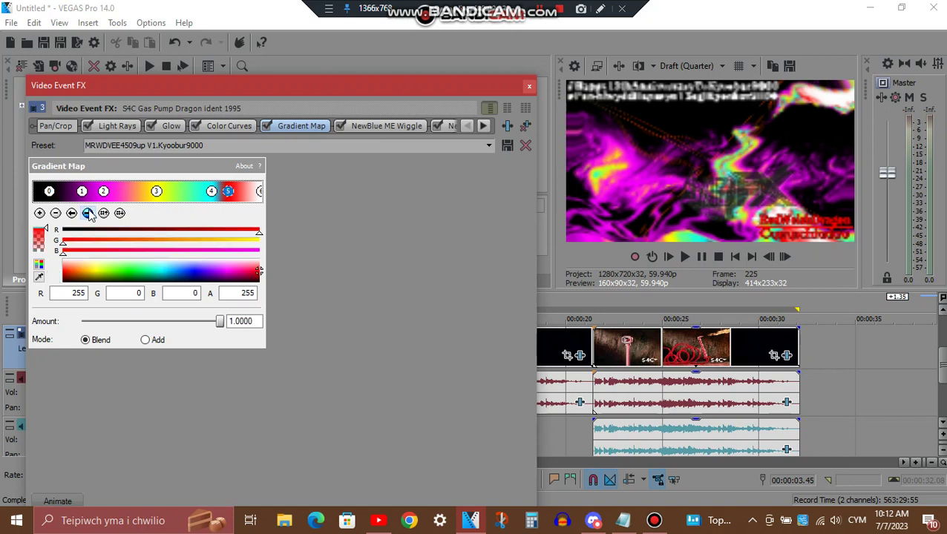
left_click(87, 213)
Examine the settings of each NewBlue ME Wiggle effect on the first clip, and close its video effects window
left_click(483, 126)
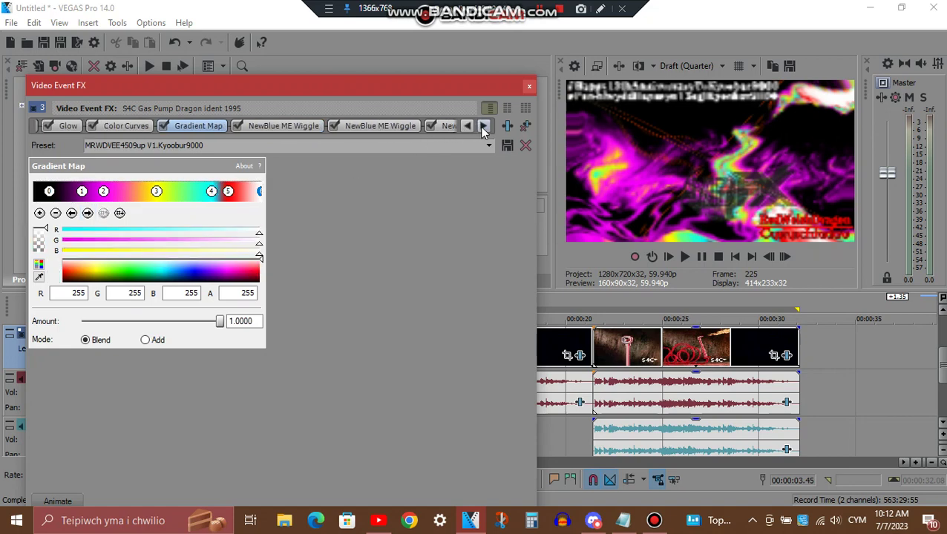
left_click(295, 126)
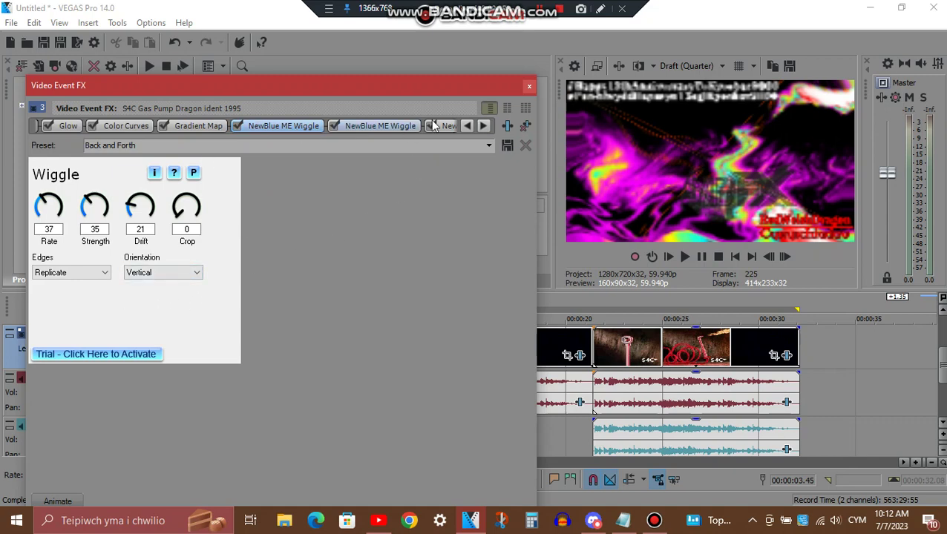
left_click(483, 126)
left_click(483, 126)
left_click(483, 125)
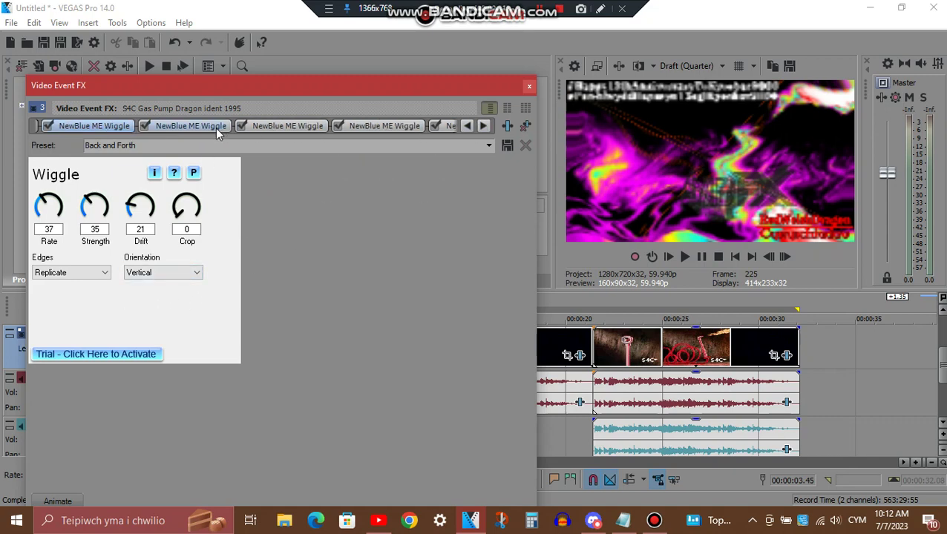
left_click(215, 127)
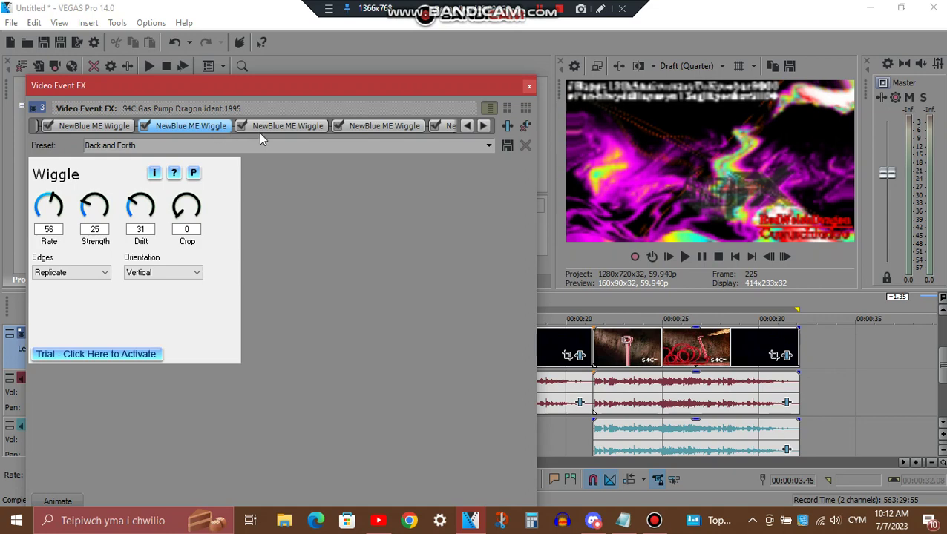
left_click(310, 128)
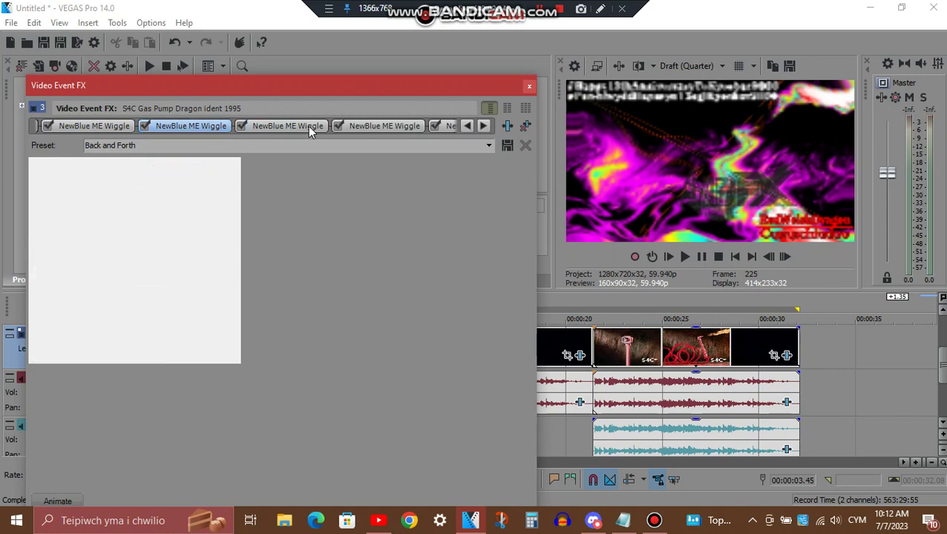
left_click(483, 126)
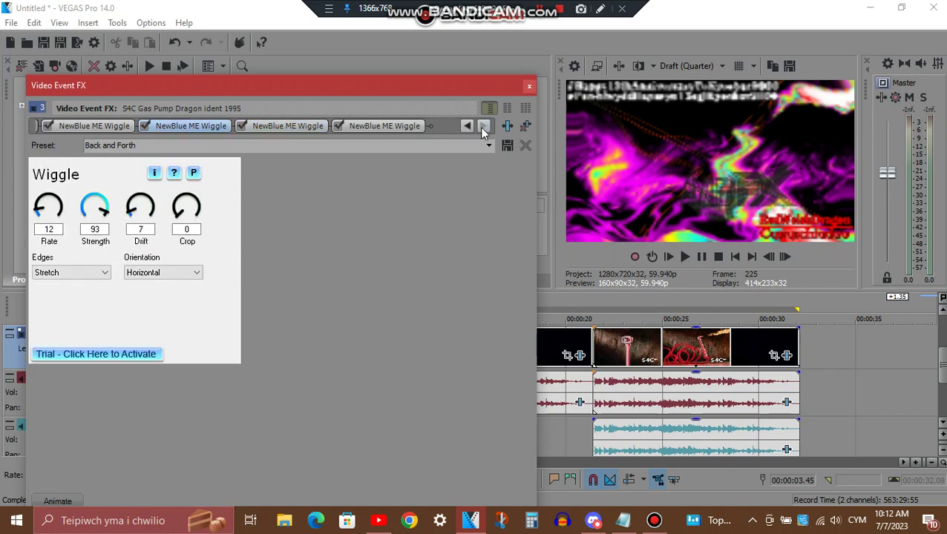
left_click(278, 125)
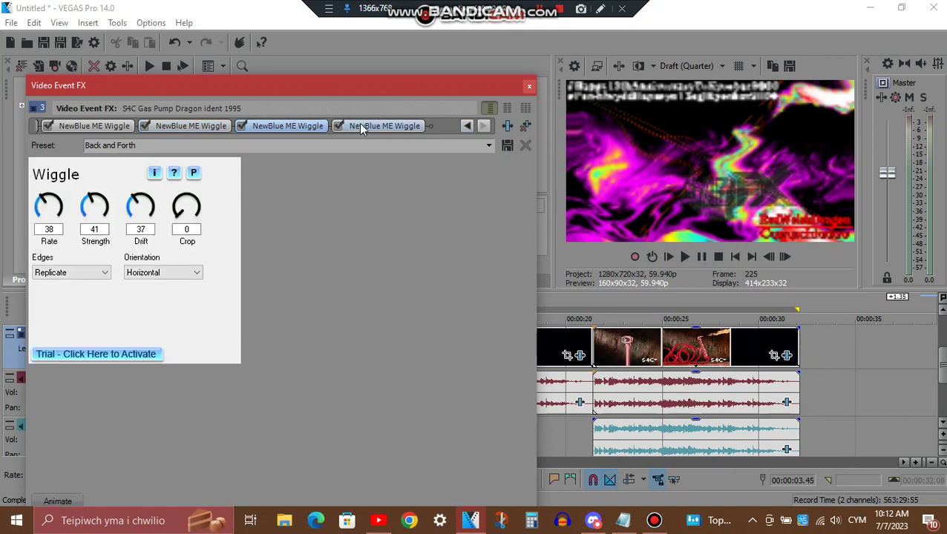
left_click(388, 128)
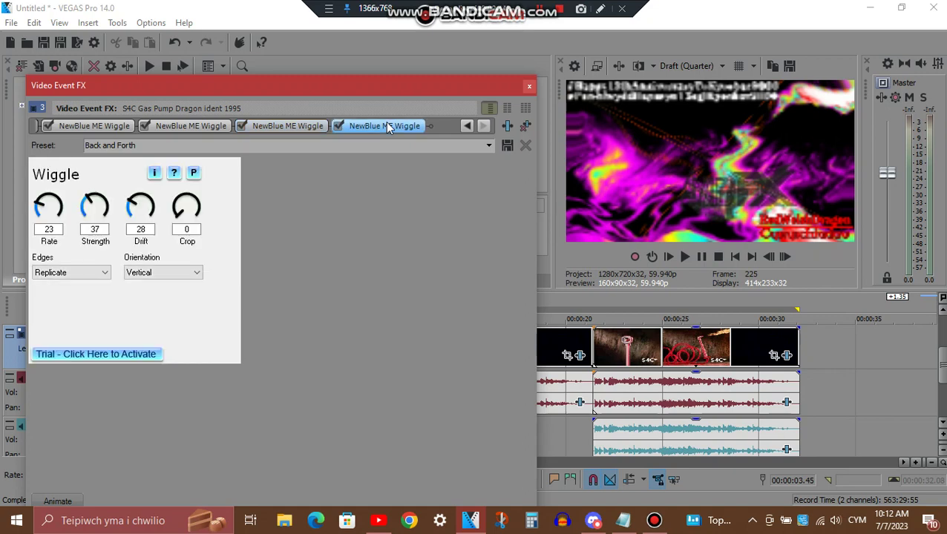
left_click(530, 86)
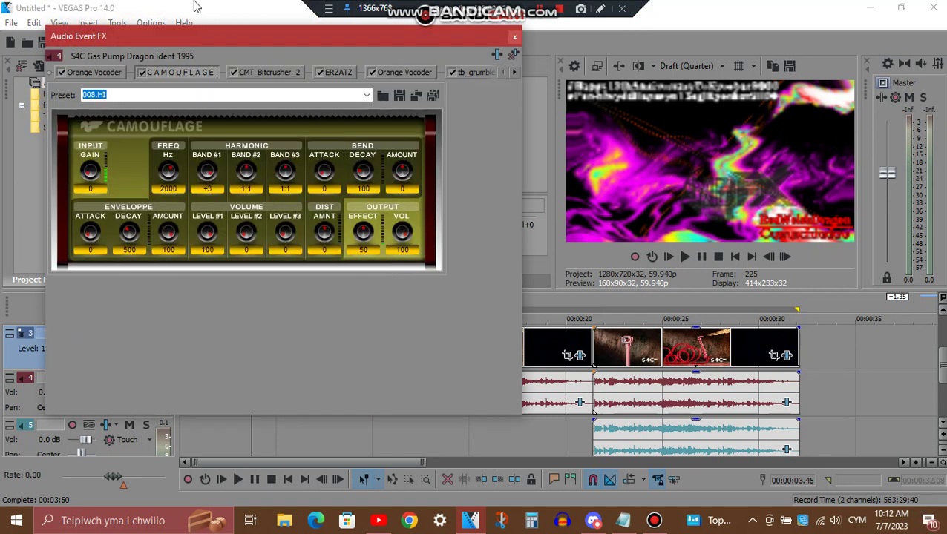
Examine the first clip's audio effects from the first Orange Vocoder through CAMOUFLAGE, CMT_Bitcrusher_2 and ERZATZ to the second Orange Vocoder
left_click(107, 71)
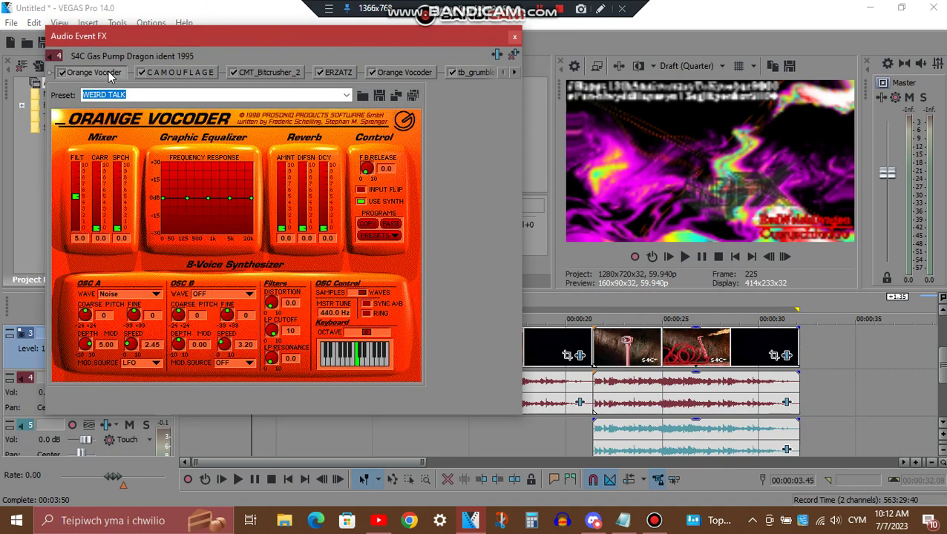
left_click(201, 70)
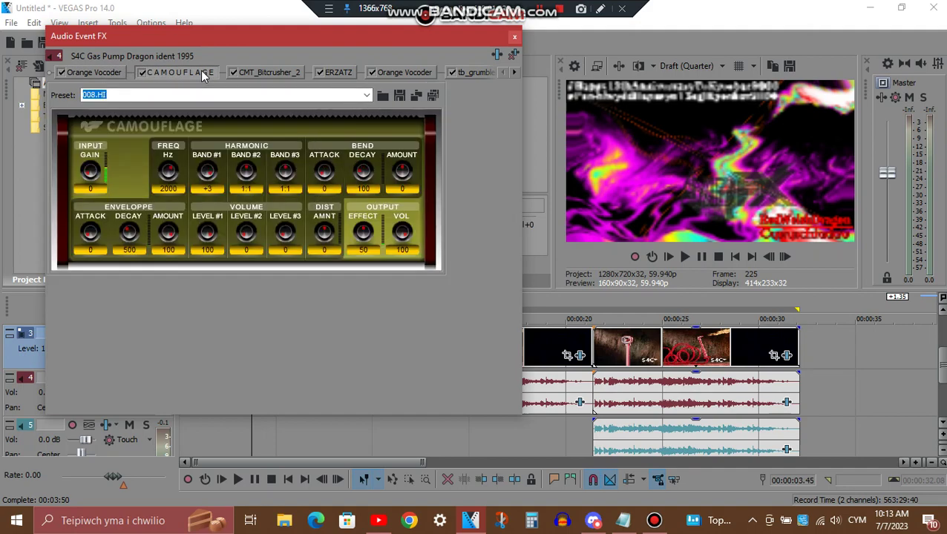
left_click(274, 73)
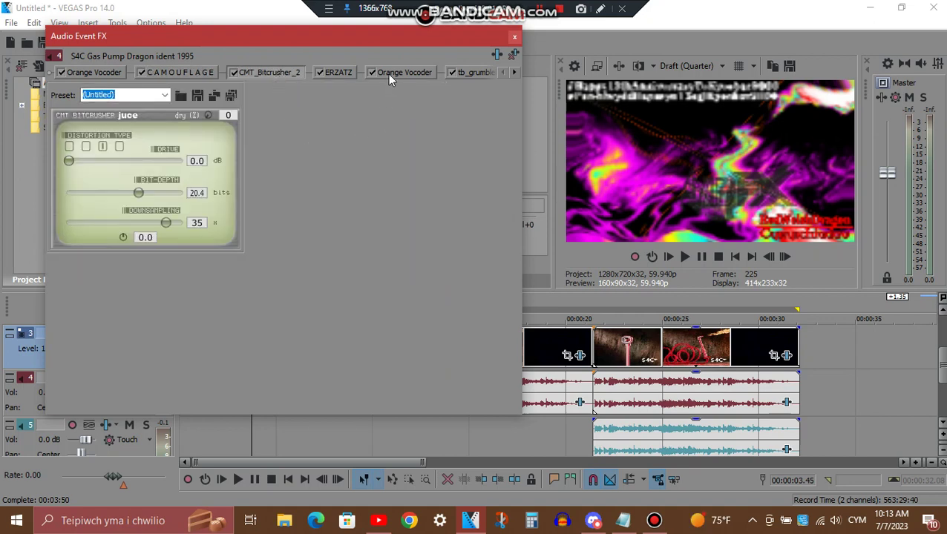
left_click(335, 70)
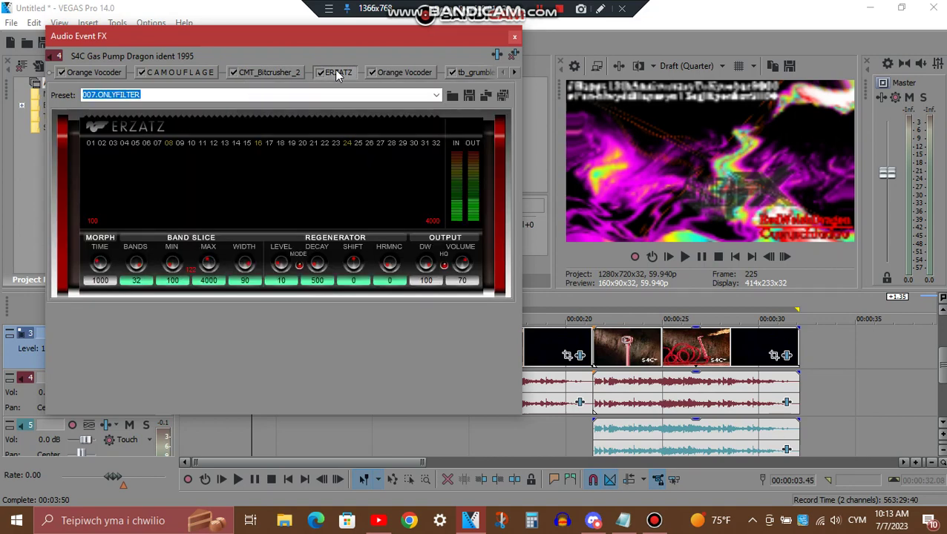
left_click(405, 73)
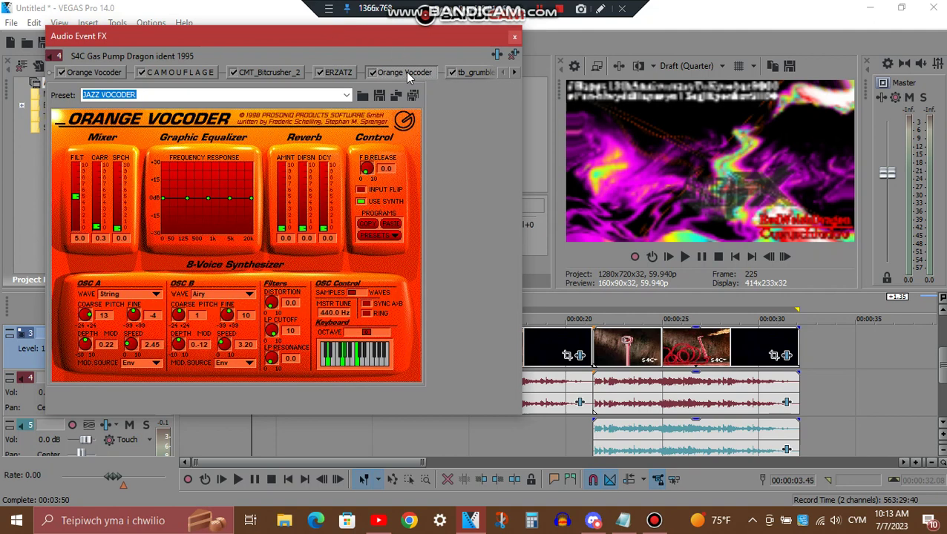
Examine the settings of the tb_grumblebum, IO/RingMod and IO/Phaser audio effects on the first clip
left_click(515, 72)
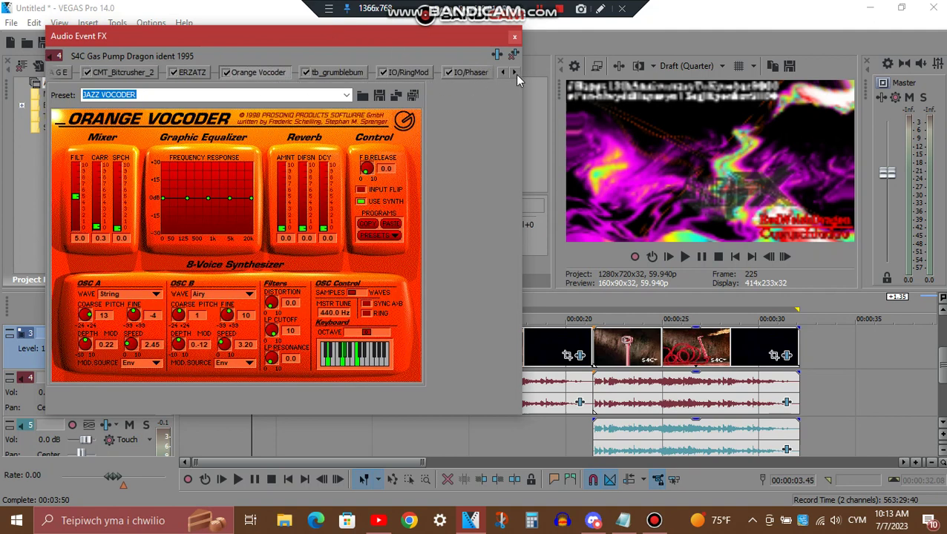
left_click(515, 73)
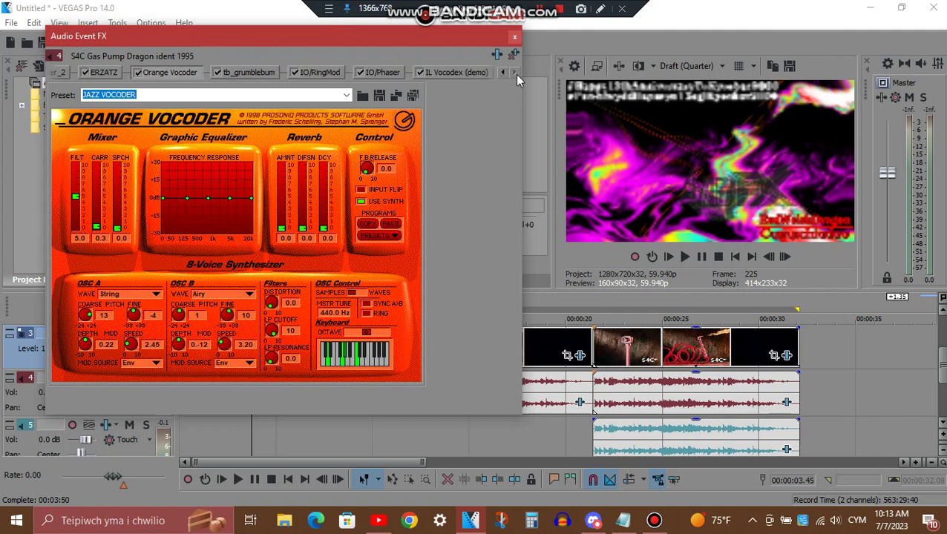
left_click(236, 73)
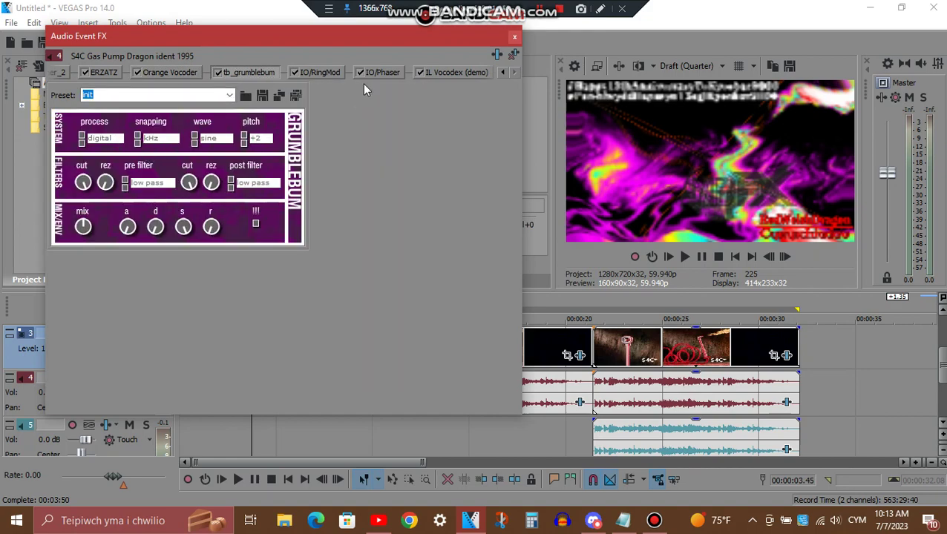
left_click(331, 73)
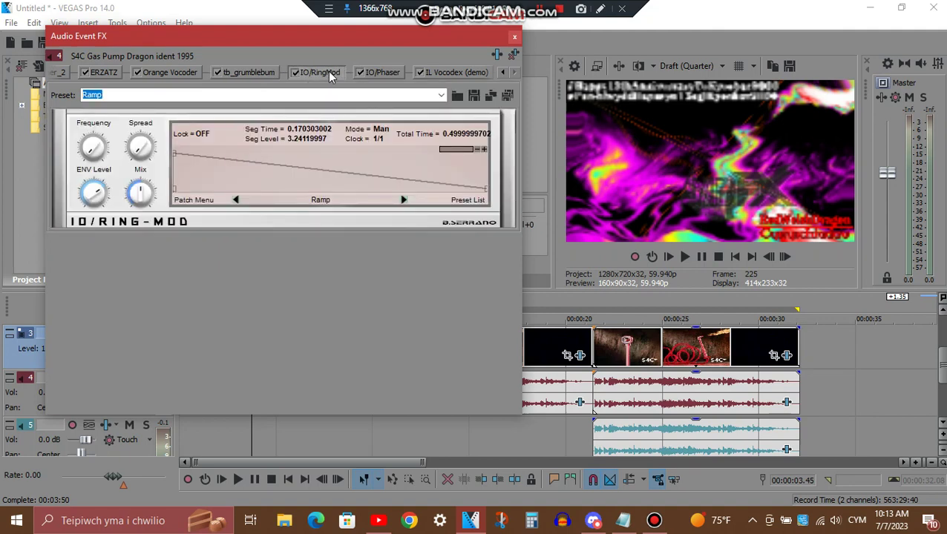
left_click(382, 73)
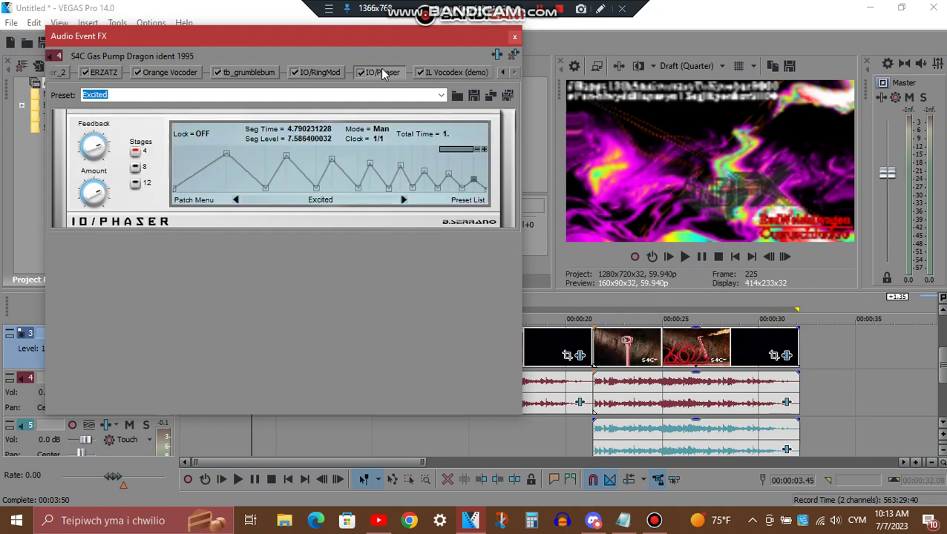
Examine the full IL Vocodex settings down to the carrier and keyboard section, and close the audio effects window
left_click(461, 71)
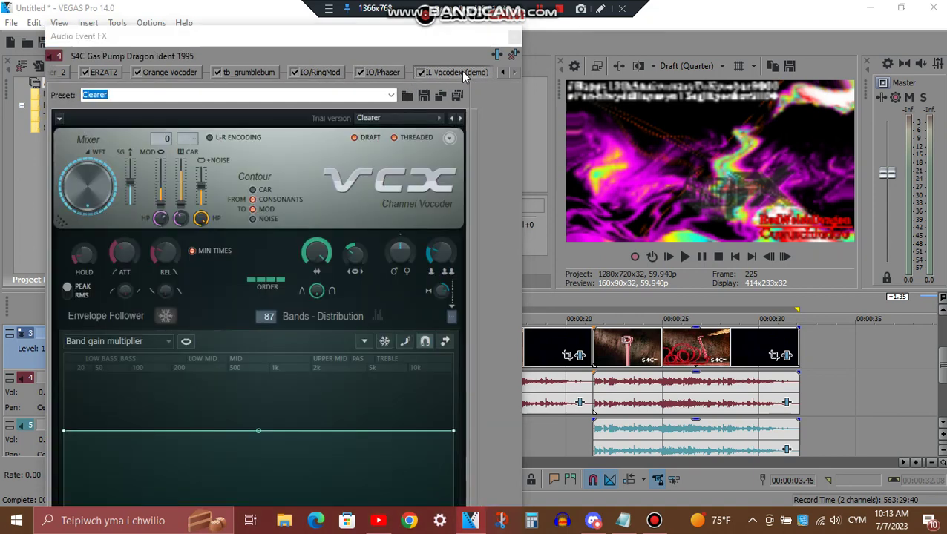
left_click_drag(435, 34, 443, 63)
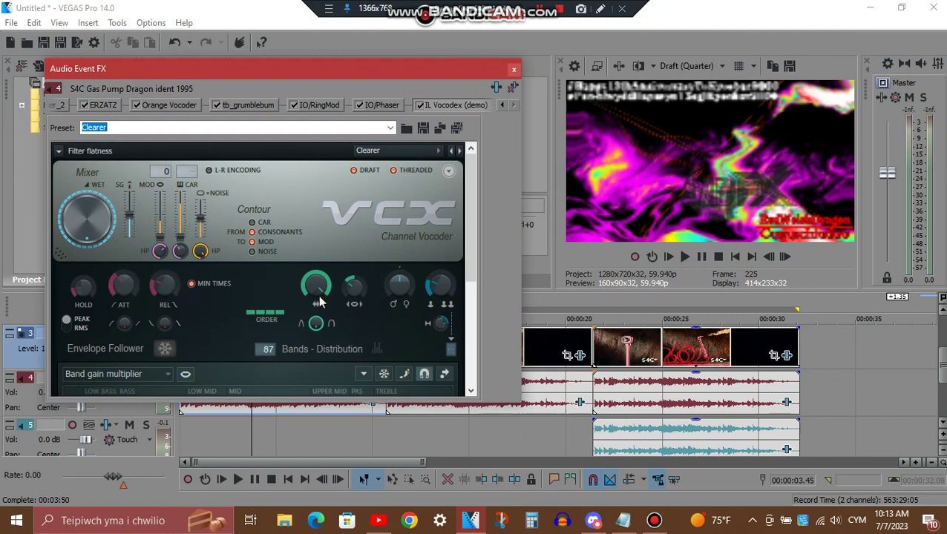
scroll(472, 202, "down", 1)
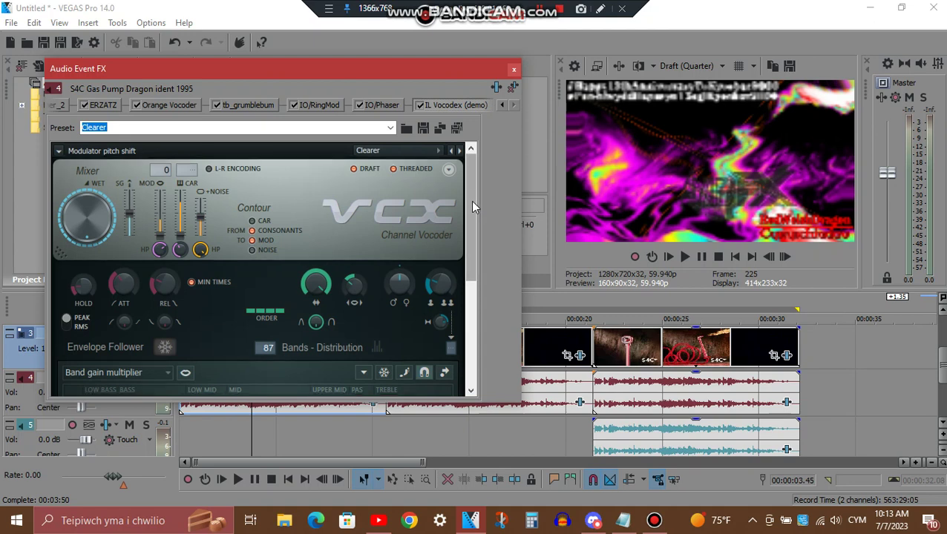
left_click_drag(470, 200, 473, 322)
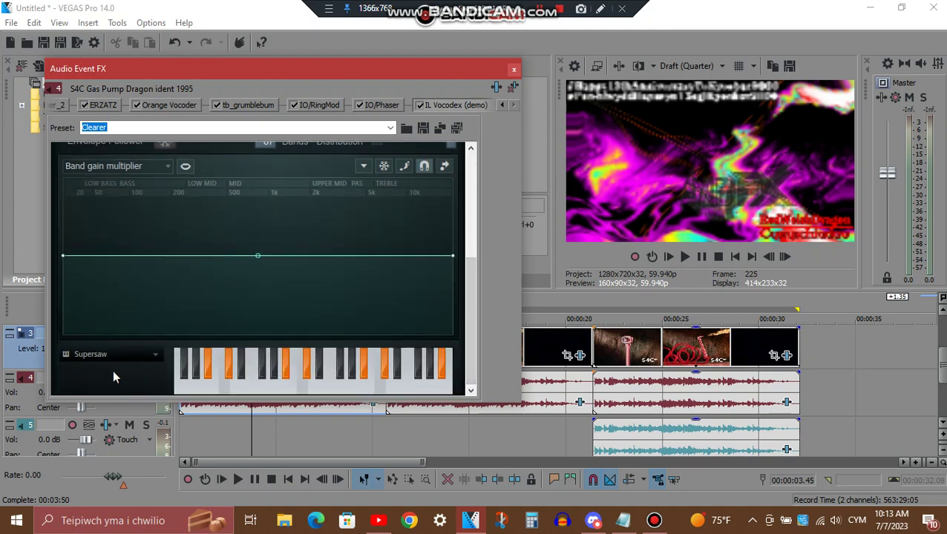
left_click(514, 70)
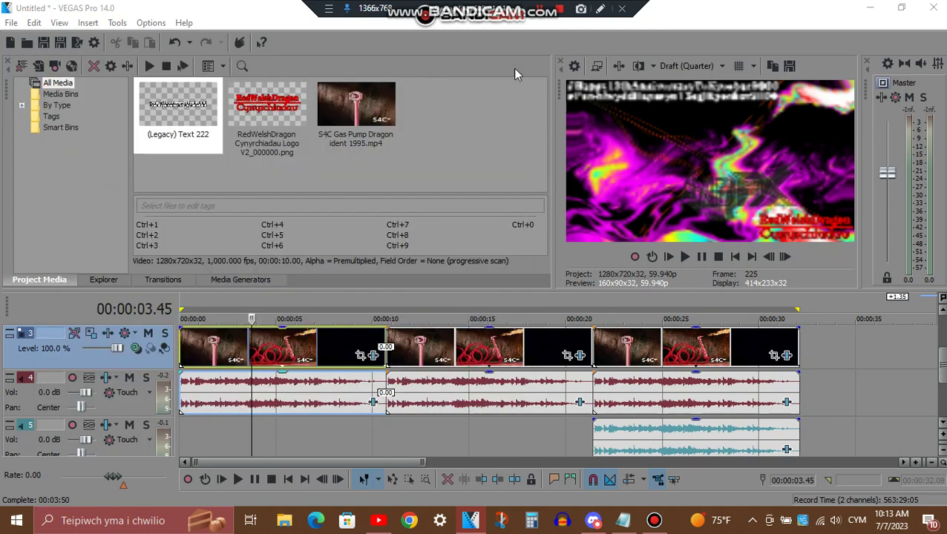
Examine each colour control point of the second clip's Gradient Map effect from the first through point 5, and close its video effects window
left_click(477, 347)
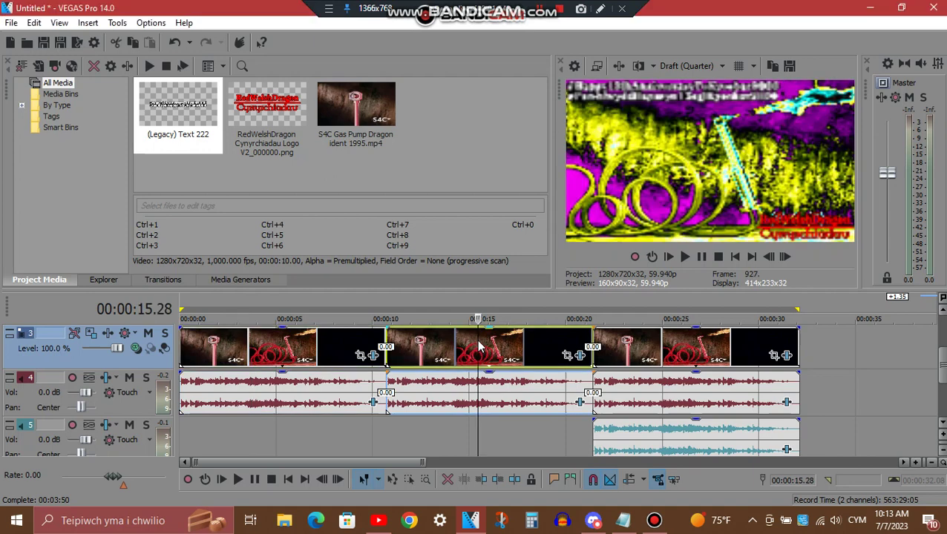
left_click(580, 355)
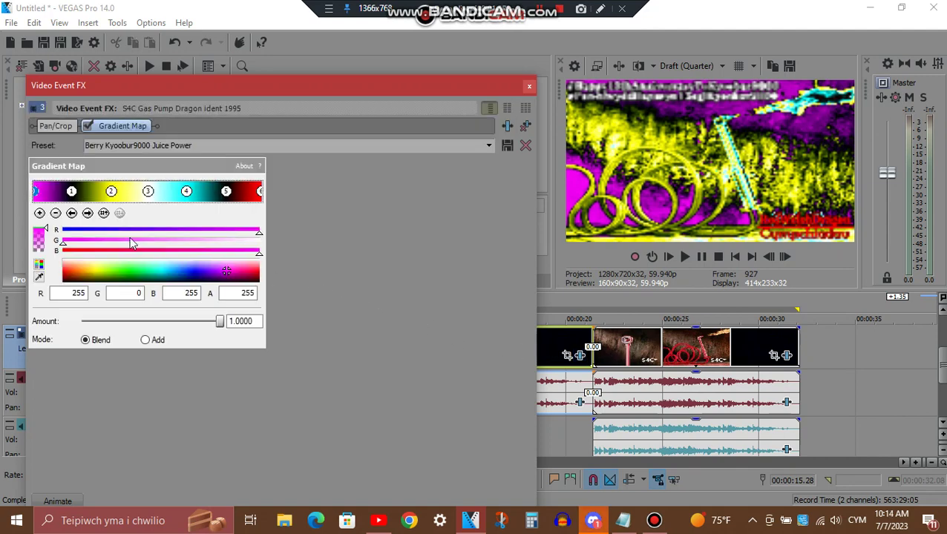
left_click(87, 213)
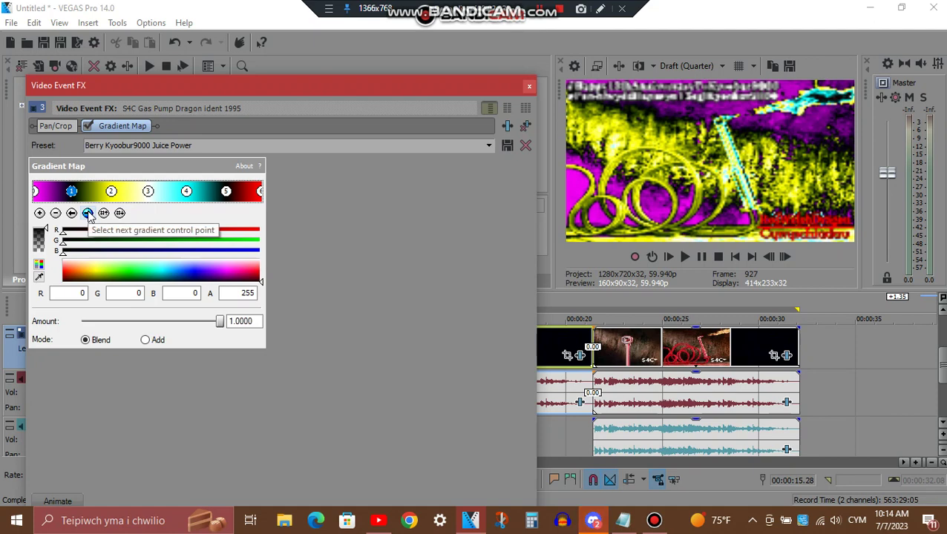
left_click(88, 213)
left_click(87, 213)
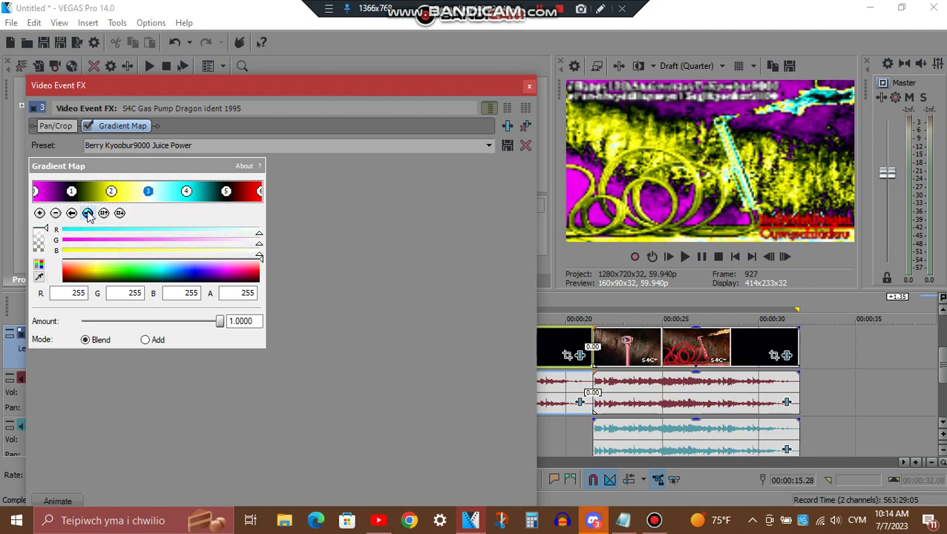
left_click(88, 213)
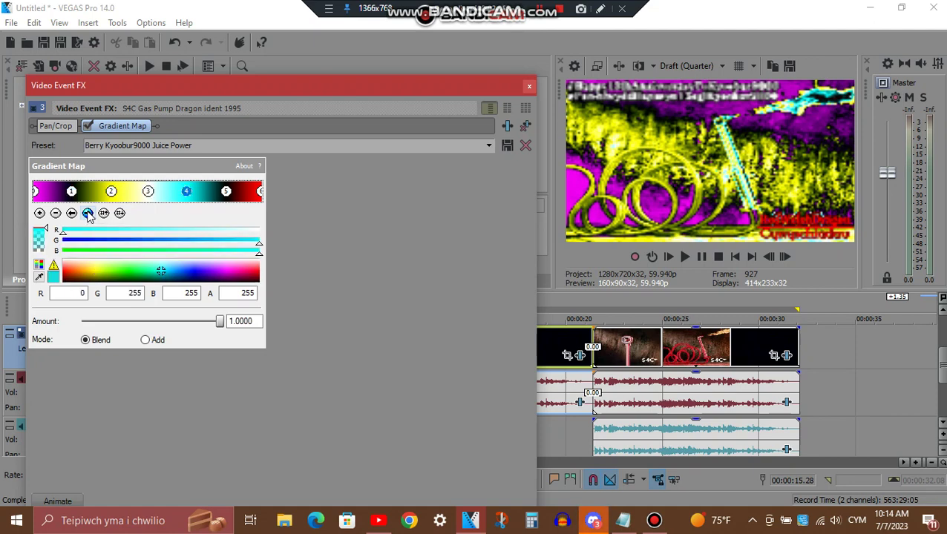
left_click(87, 213)
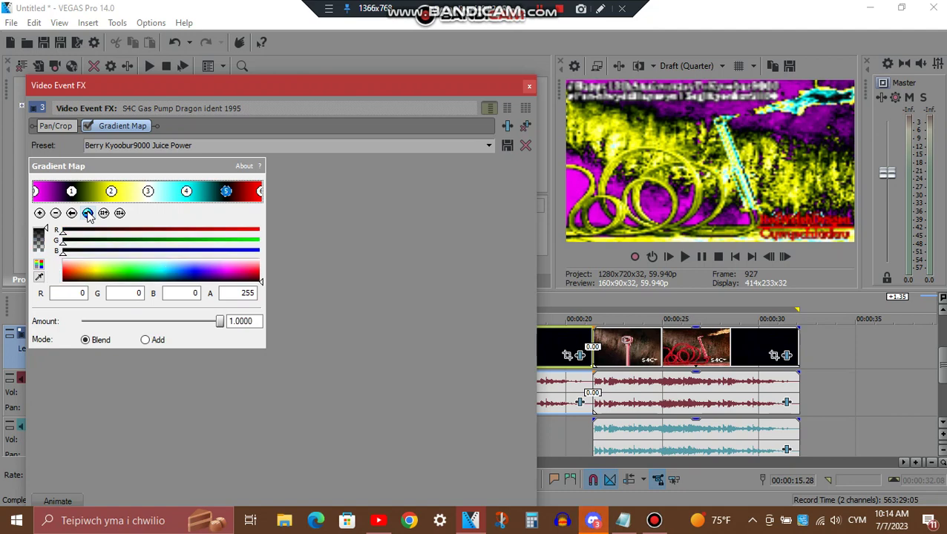
left_click(528, 86)
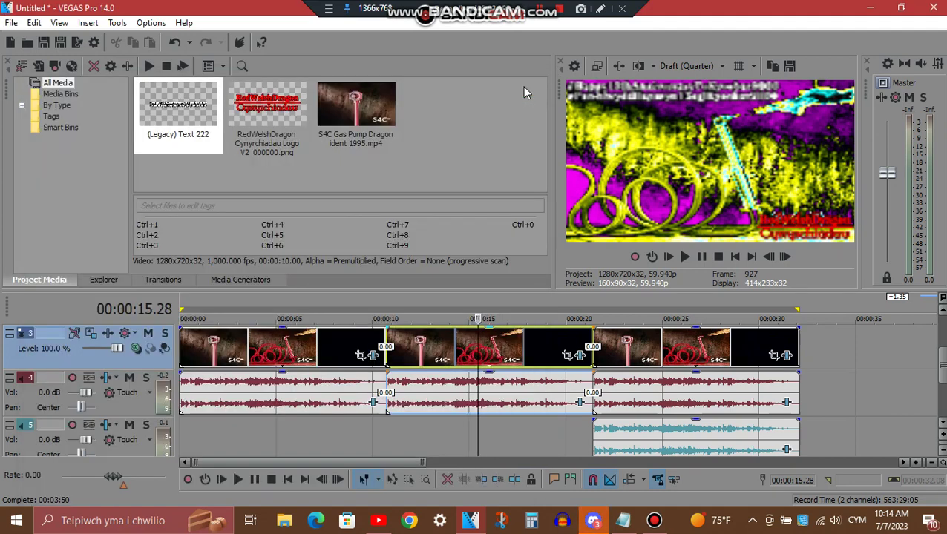
Examine the second clip's IL Vocodex audio settings down to the carrier and keyboard section, and close the window
left_click(579, 402)
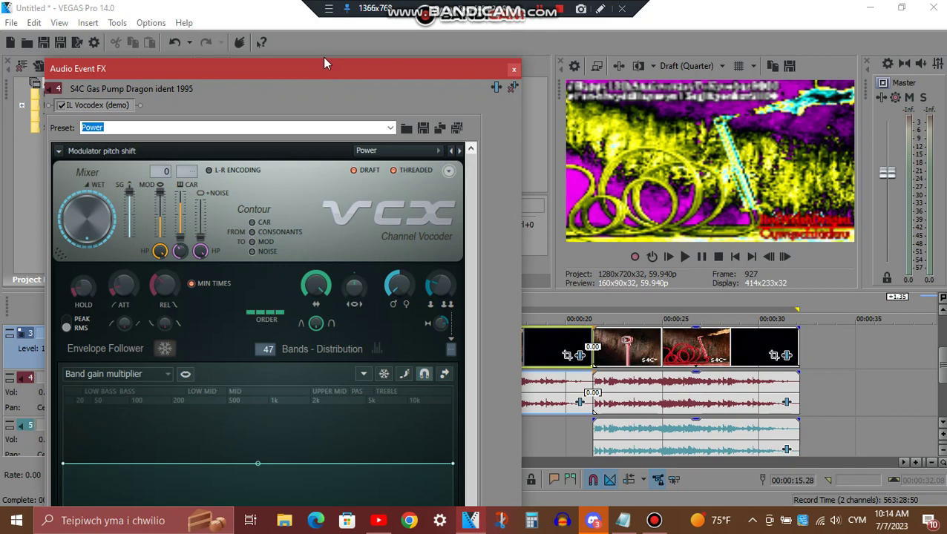
left_click_drag(324, 63, 346, 61)
left_click_drag(478, 180, 474, 306)
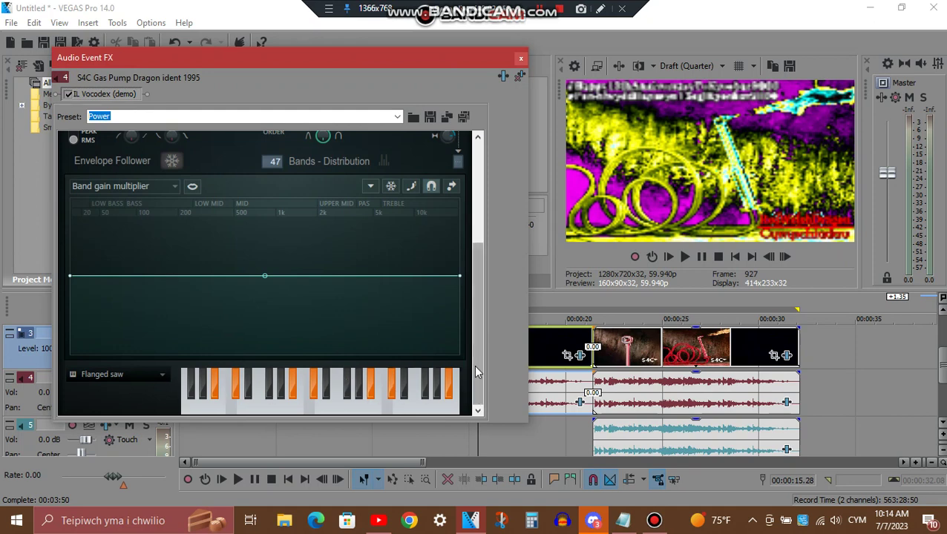
left_click(520, 58)
Examine every colour control point of the Gradient Map effect on the third clip, from the first to the last
left_click(671, 350)
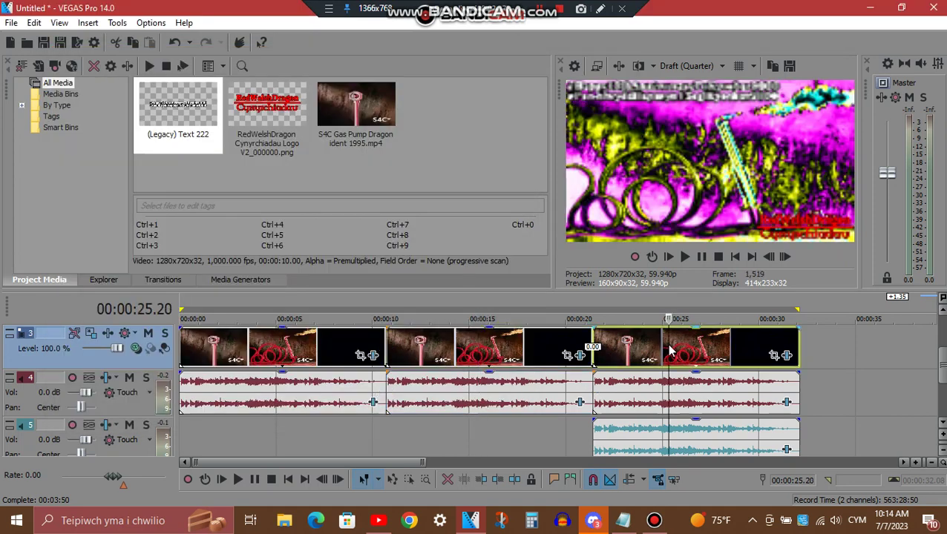
left_click(787, 356)
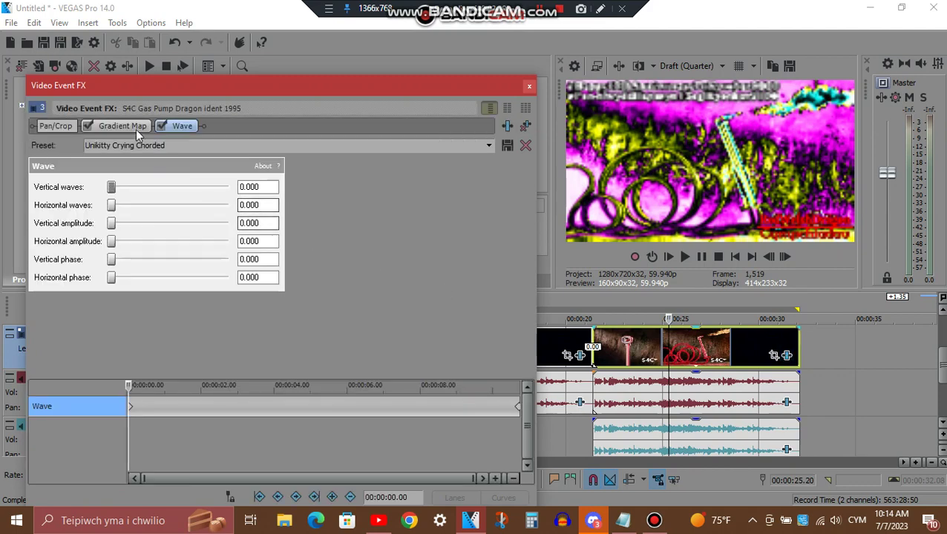
left_click(131, 126)
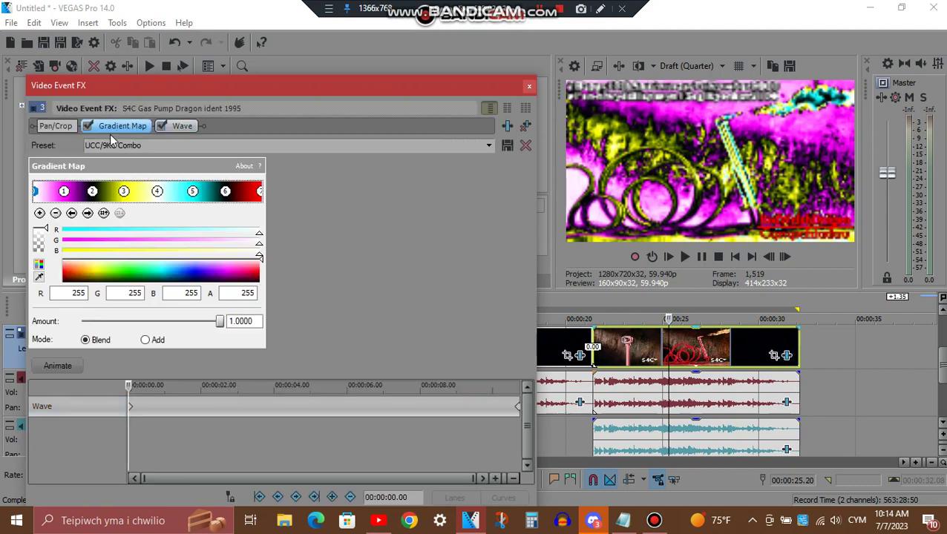
left_click(87, 213)
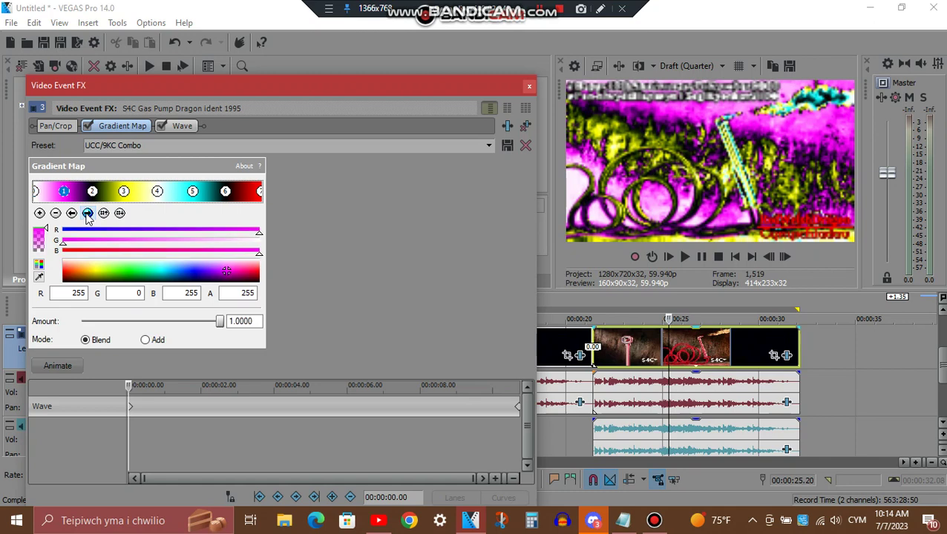
left_click(87, 213)
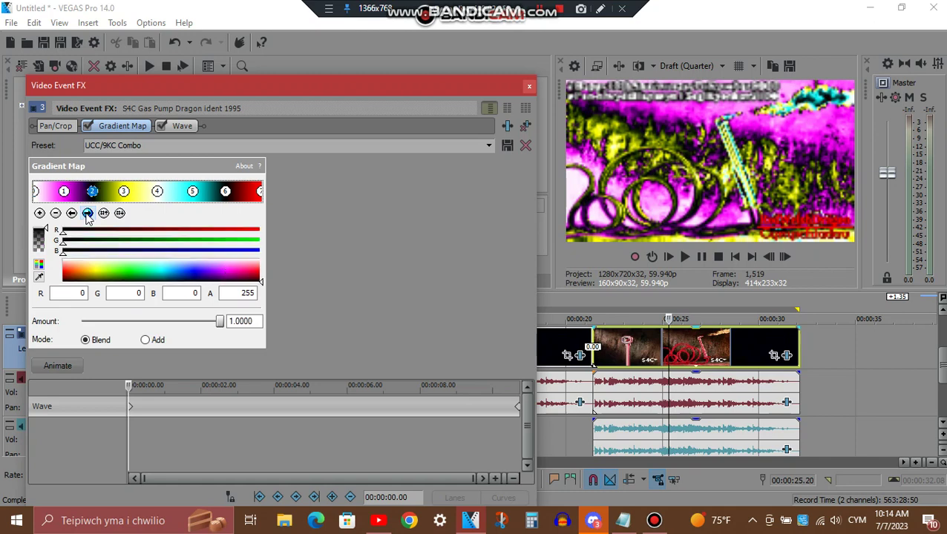
left_click(88, 213)
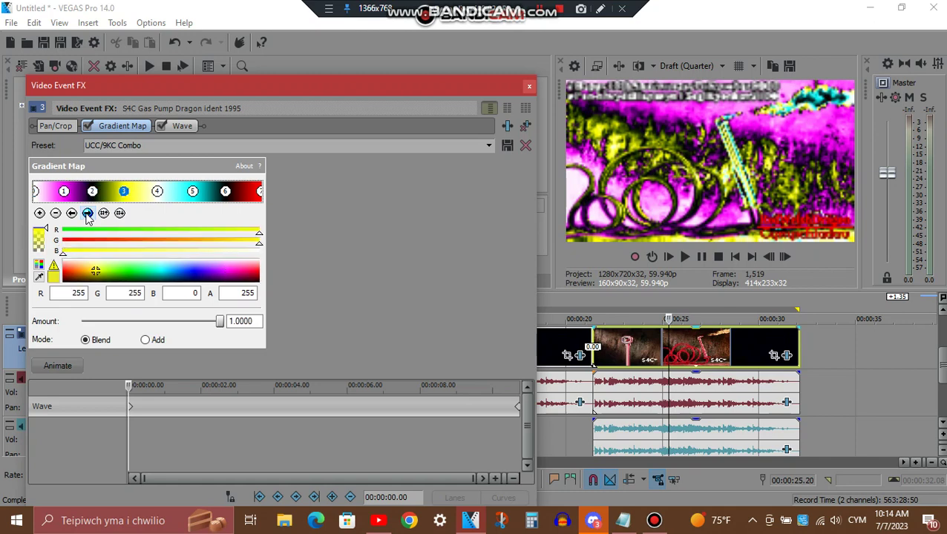
left_click(88, 213)
left_click(88, 213)
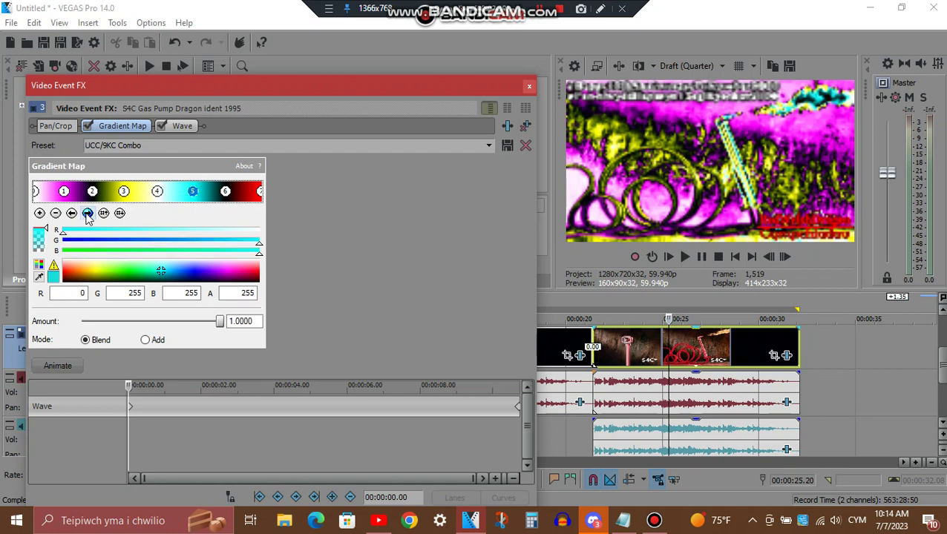
left_click(88, 213)
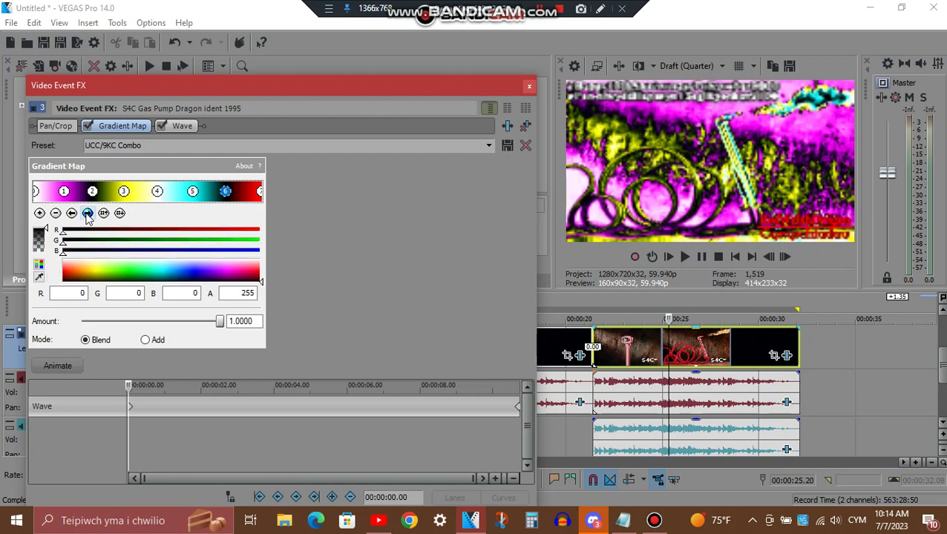
left_click(88, 213)
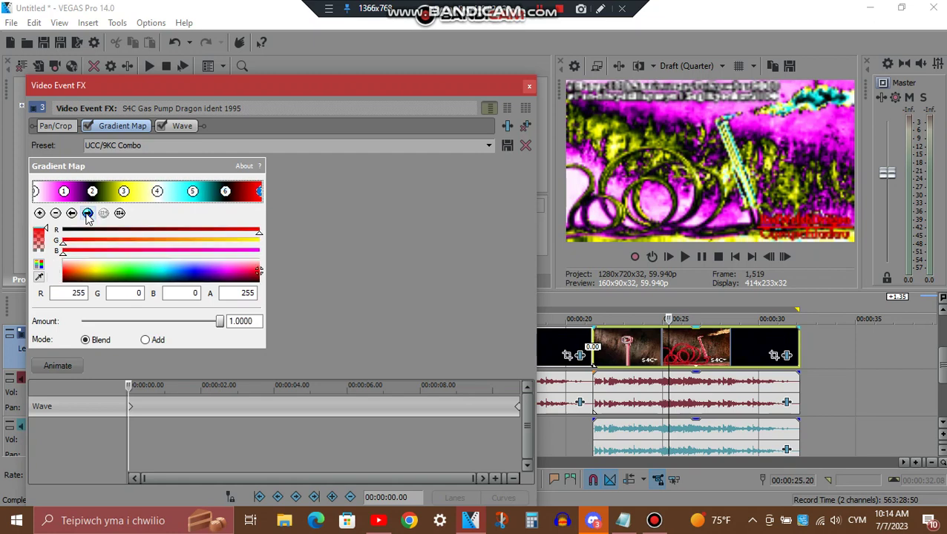
Examine the third clip's Wave effect settings at its start and end keyframes, and close the video effects window
left_click(177, 129)
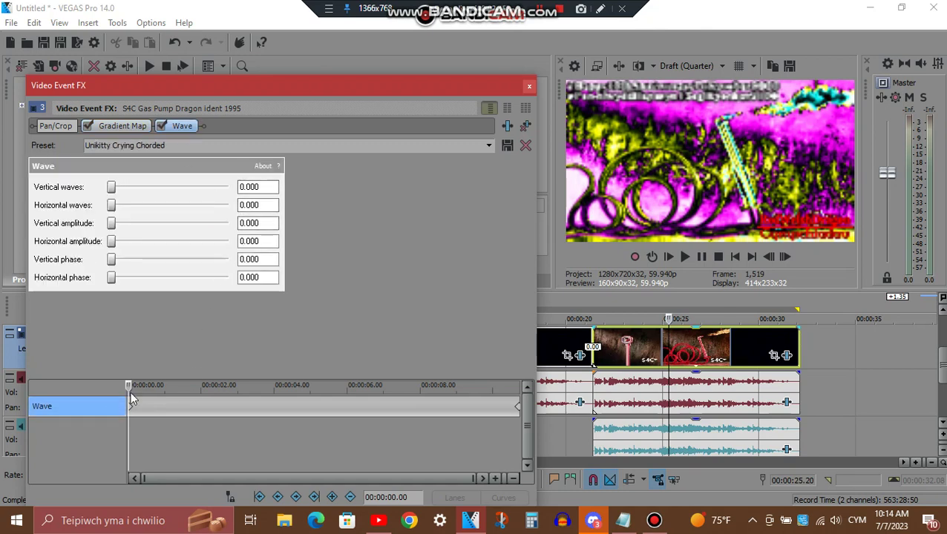
left_click_drag(143, 392, 594, 408)
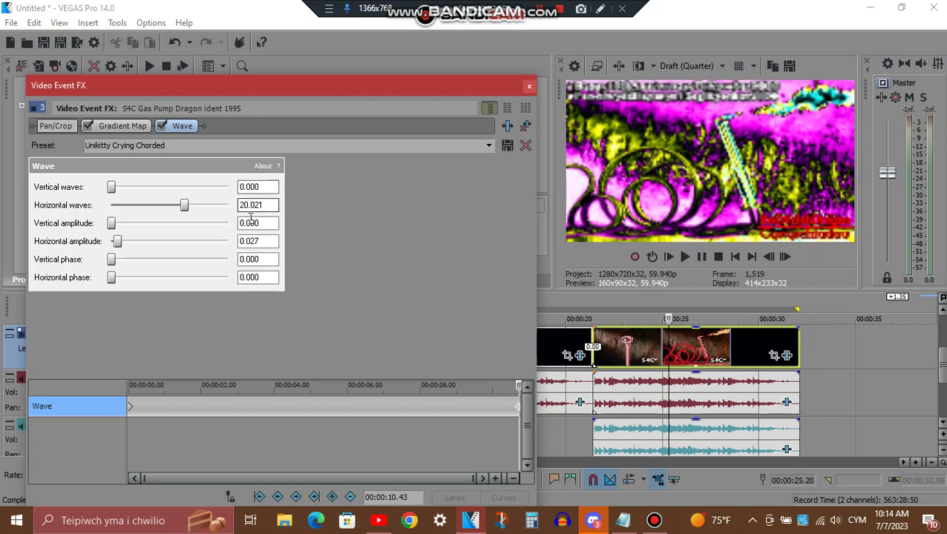
left_click(530, 90)
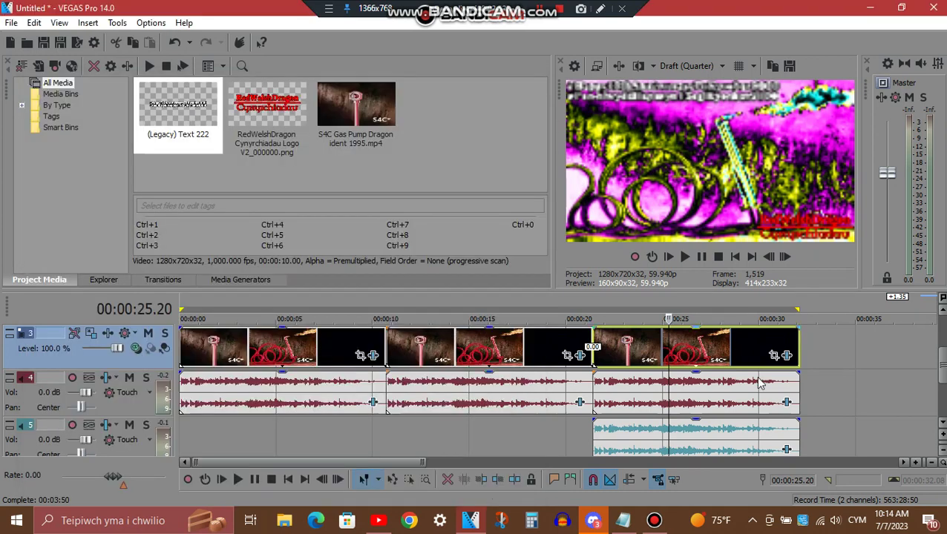
Examine the full IL Vocodex settings on the third clip's track 4 audio, and close the audio effects window
left_click(787, 403)
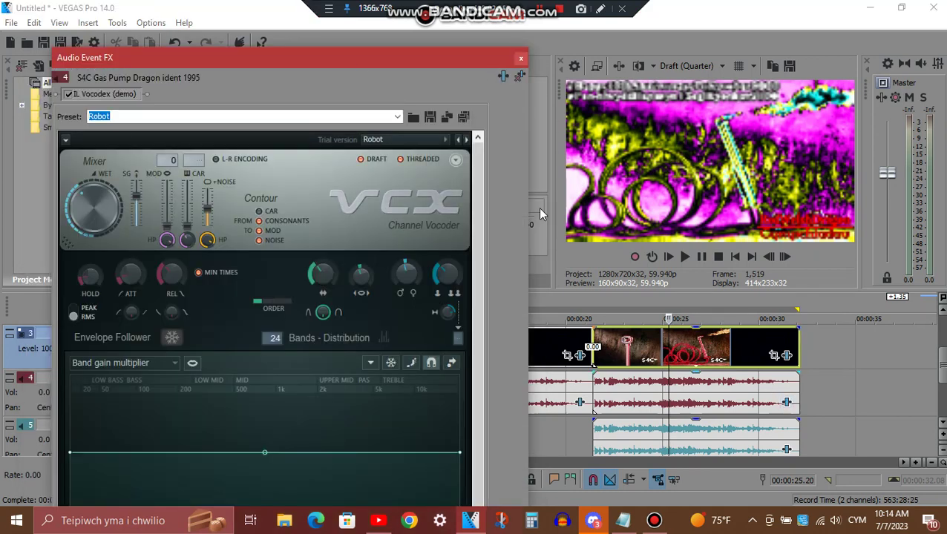
mouse_move(288, 46)
left_mouse_down()
mouse_move(296, 229)
mouse_move(296, 45)
left_mouse_up()
left_click_drag(477, 193, 494, 369)
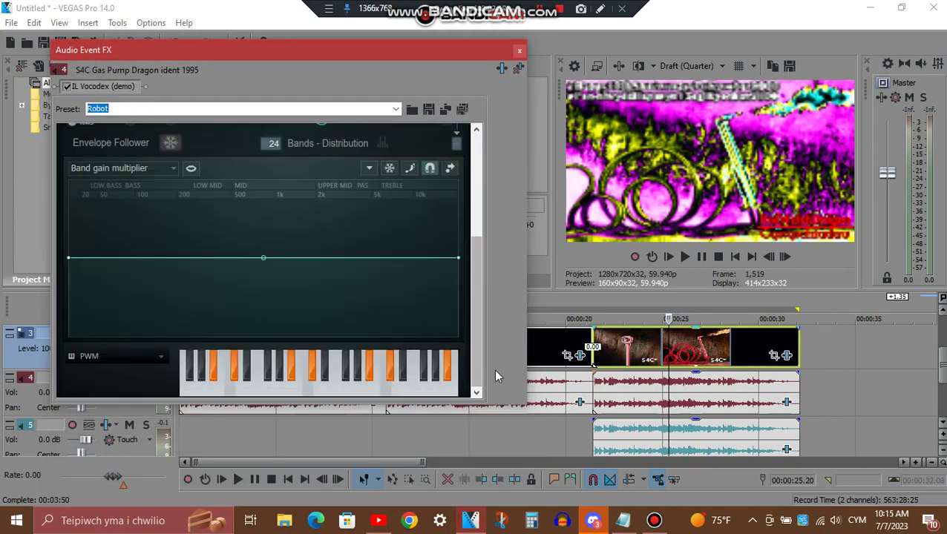
left_click(519, 49)
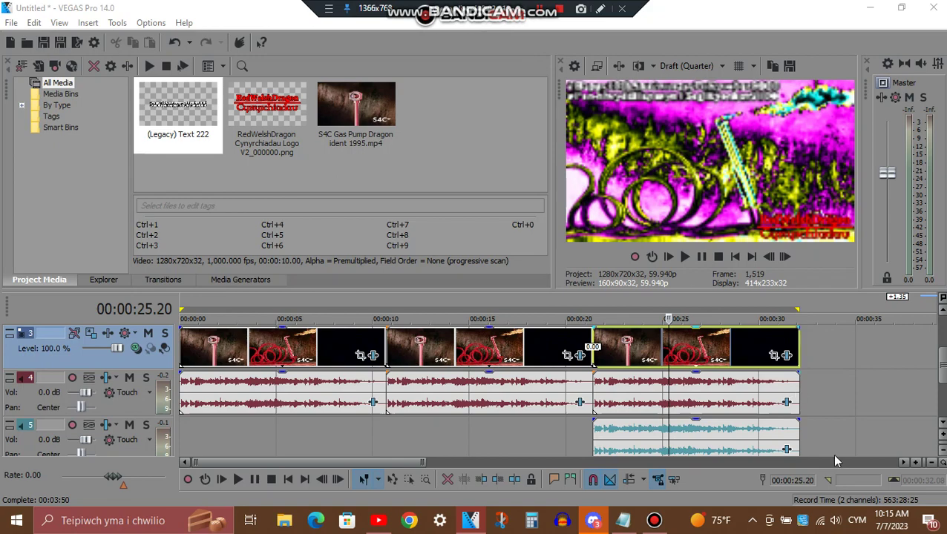
Examine the IL Vocodex and Pitch Shift settings on the third clip's track 5 audio
left_click(787, 450)
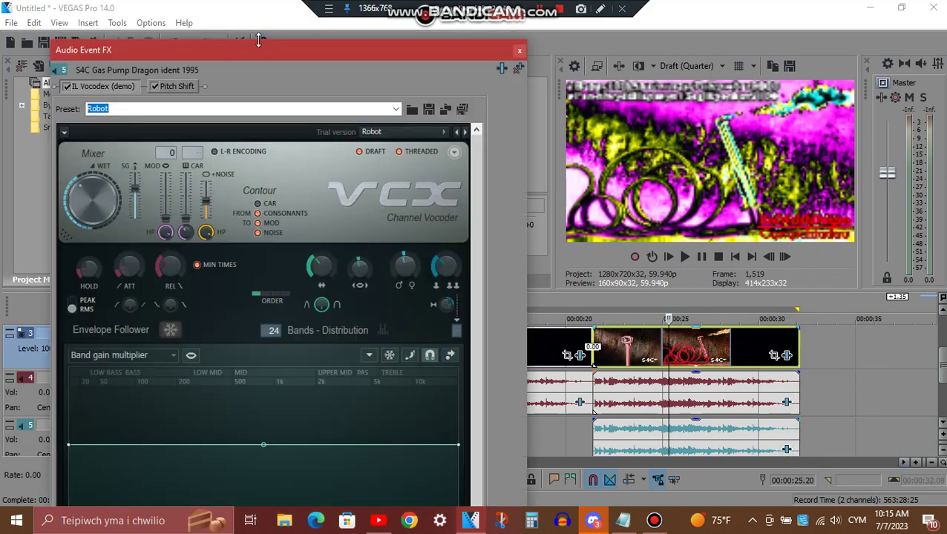
left_click_drag(258, 40, 289, 49)
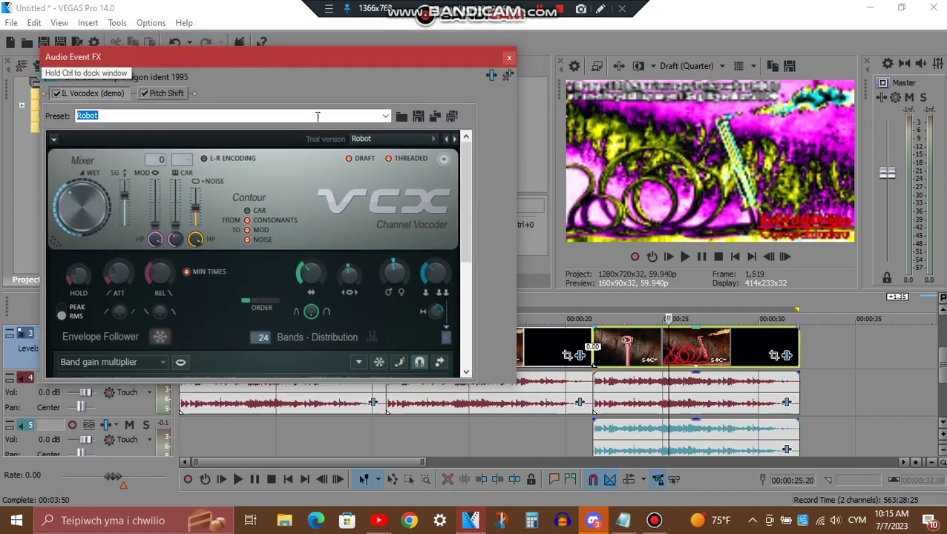
left_click_drag(466, 157, 486, 341)
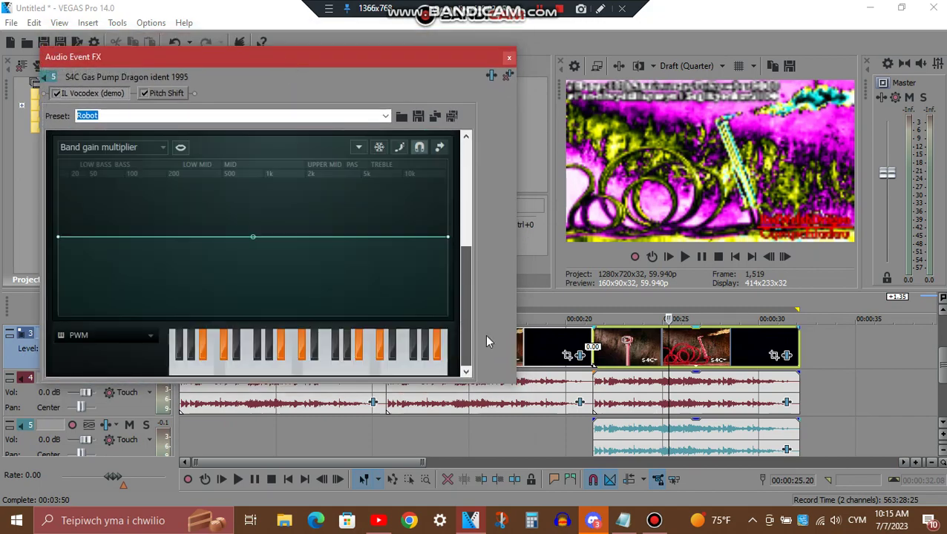
left_click(165, 93)
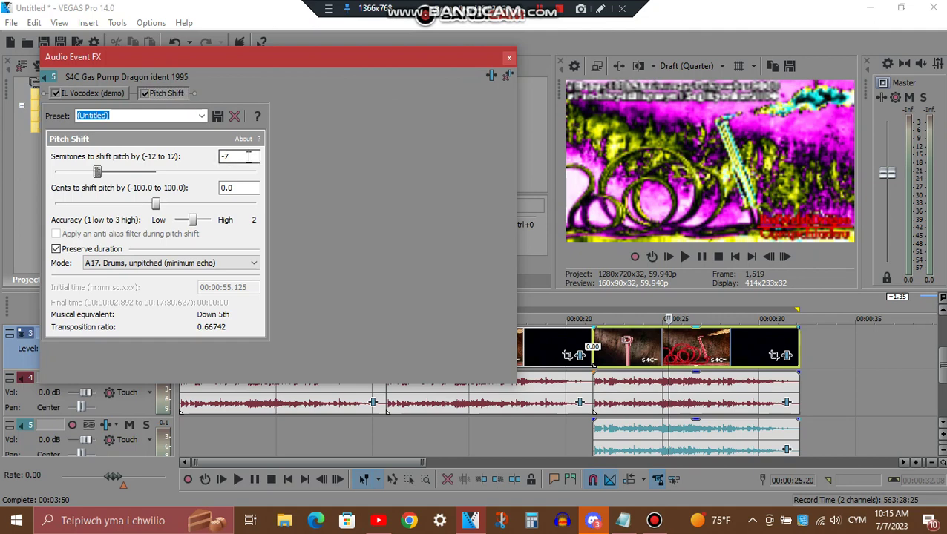